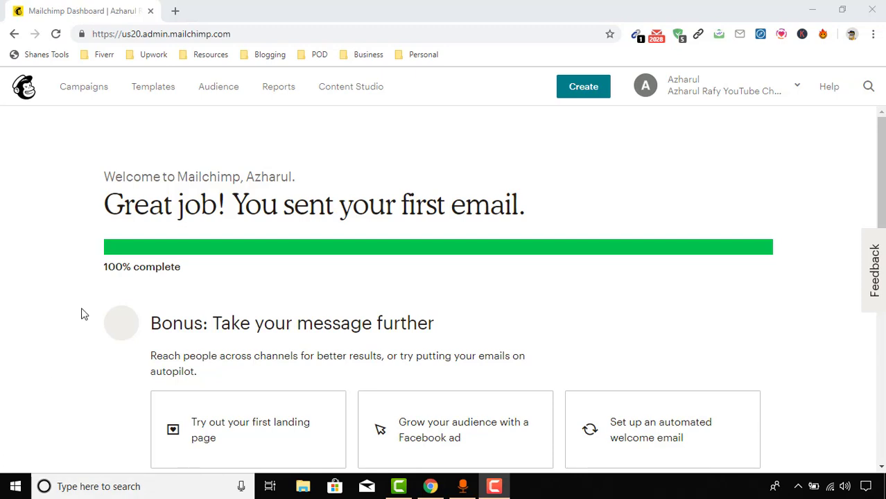
Step: Open the integrations list in the account settings
click(698, 100)
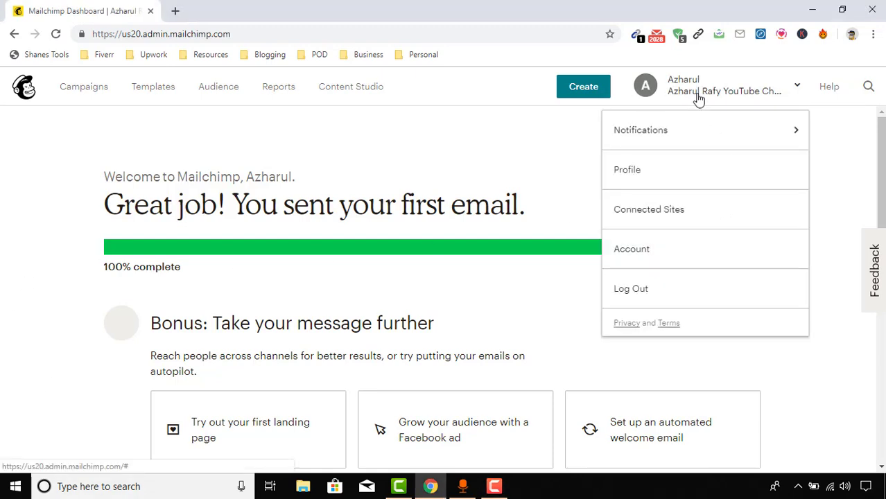
click(644, 251)
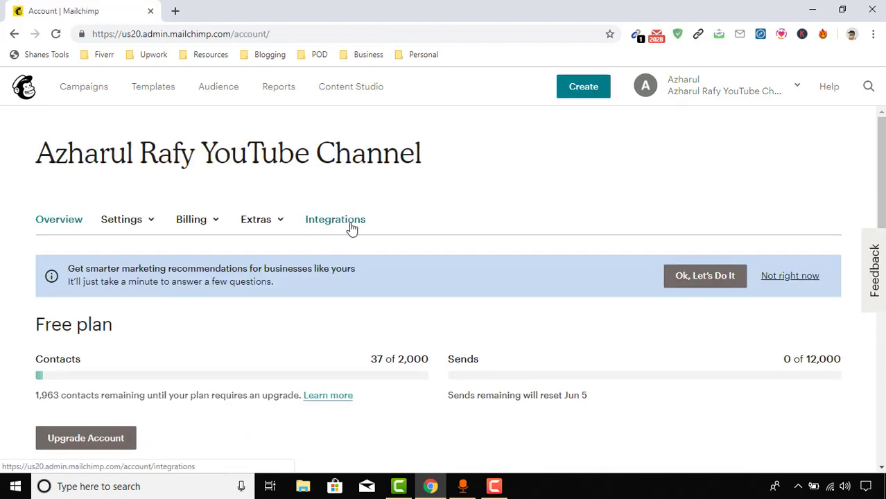
click(352, 226)
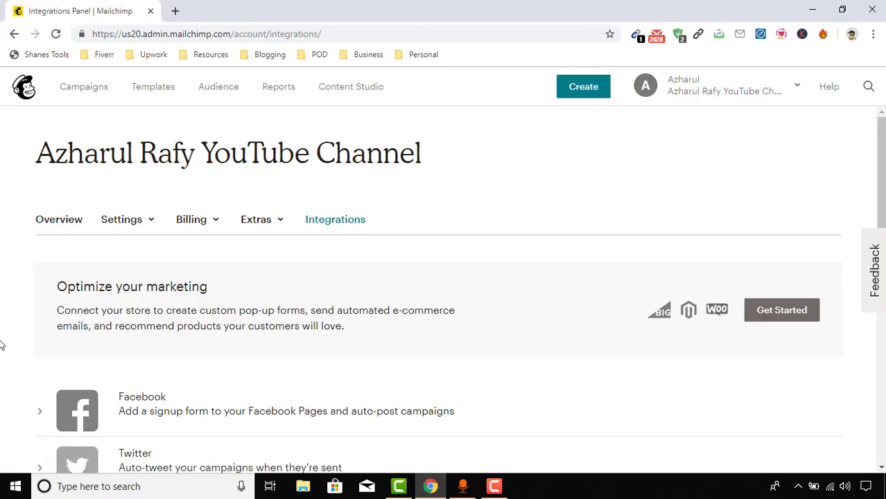
scroll(22, 334, down, 2)
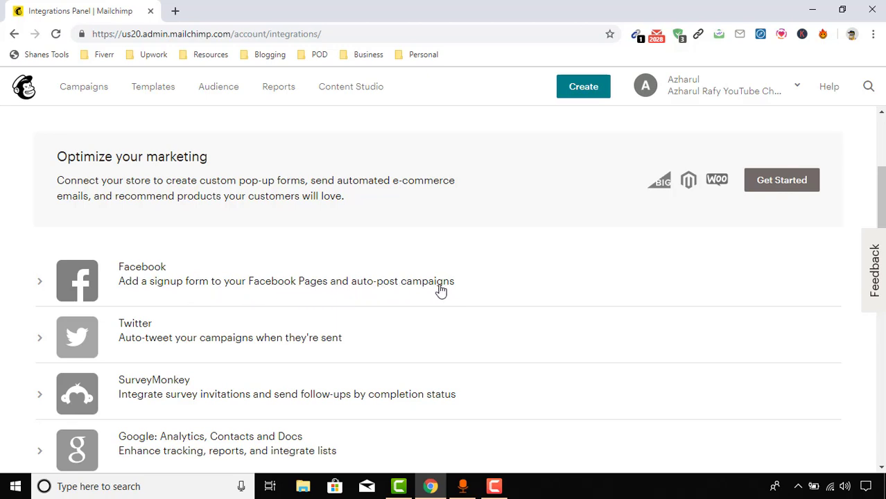
Step: Connect the Facebook integration, continuing with the signed-in Facebook profile and granting Mailchimp the requested Page and business permissions
click(171, 289)
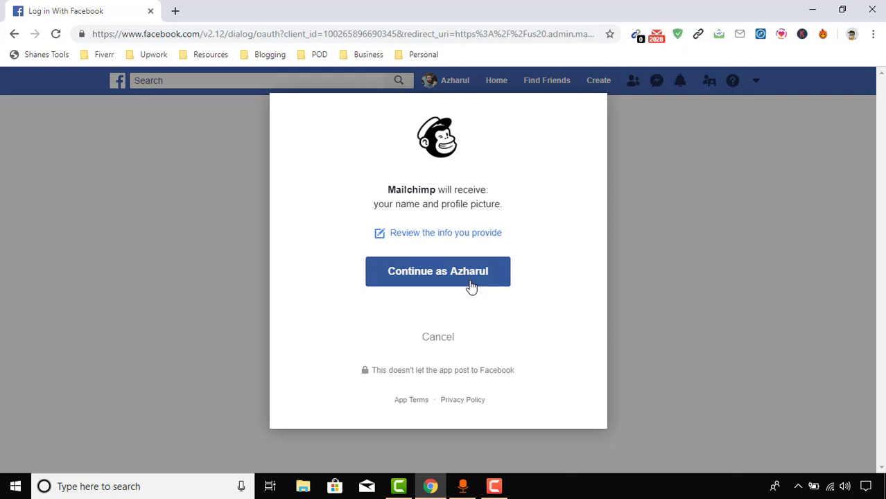
click(454, 282)
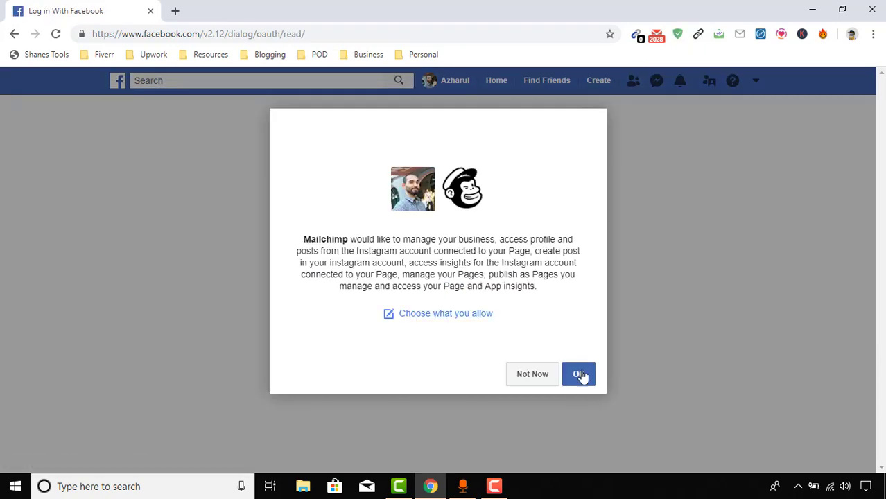
click(586, 380)
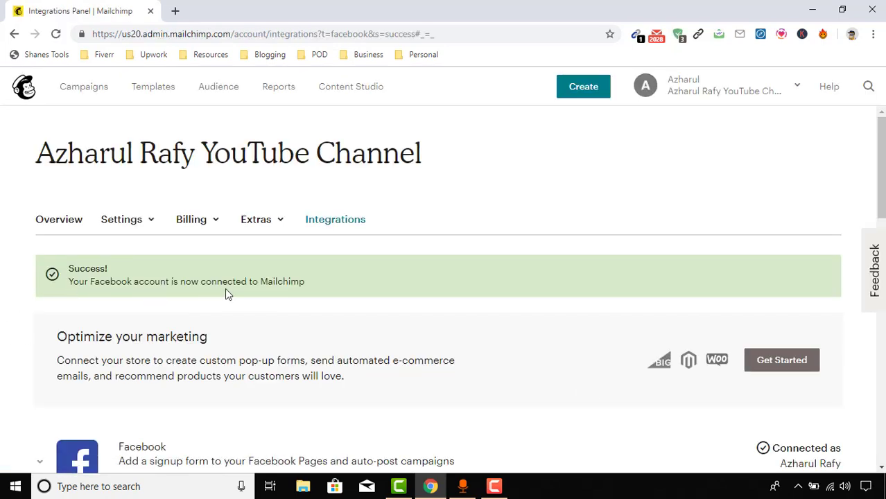
Step: Switch to Facebook, open the Page named after the account owner and look over its list of sections
scroll(88, 310, down, 1)
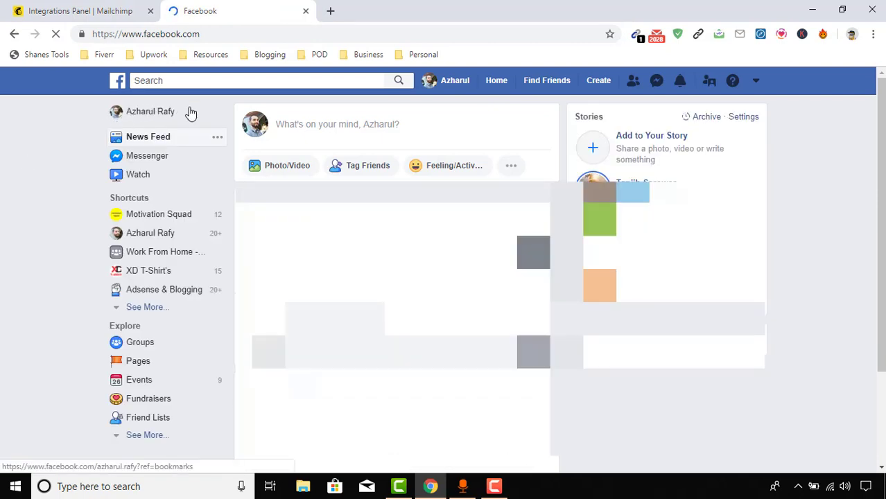
click(158, 240)
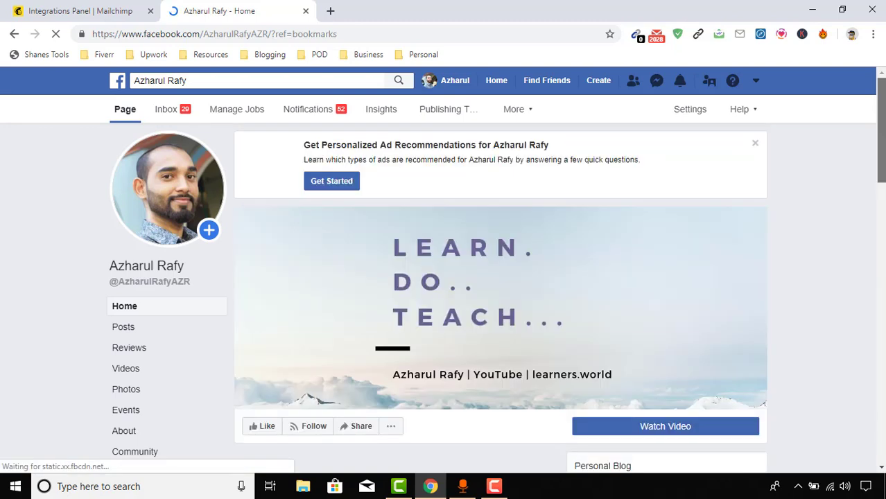
scroll(45, 345, down, 3)
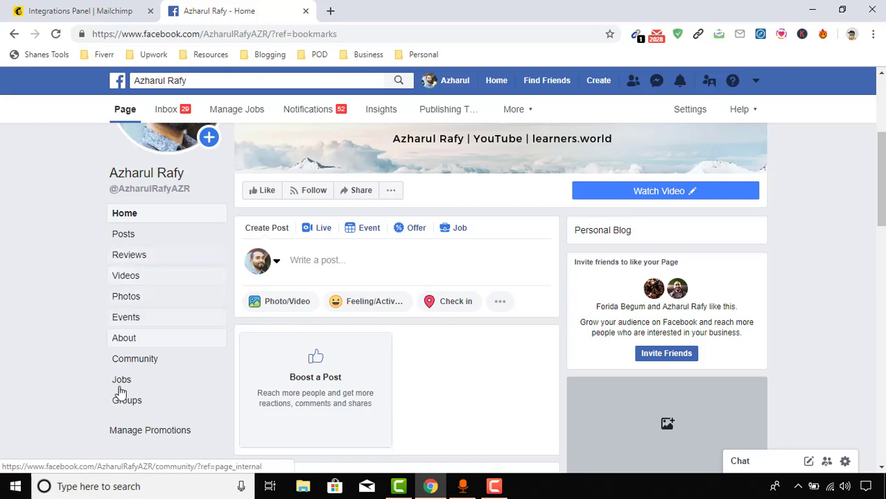
Step: Back in Mailchimp, set the Facebook integration to use the owner's own-name Page and the YouTube Channel list
click(49, 7)
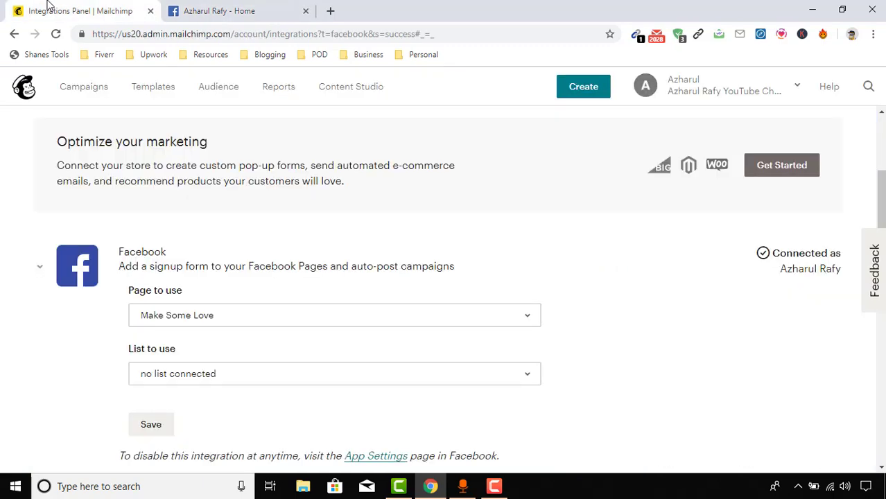
scroll(3, 297, down, 1)
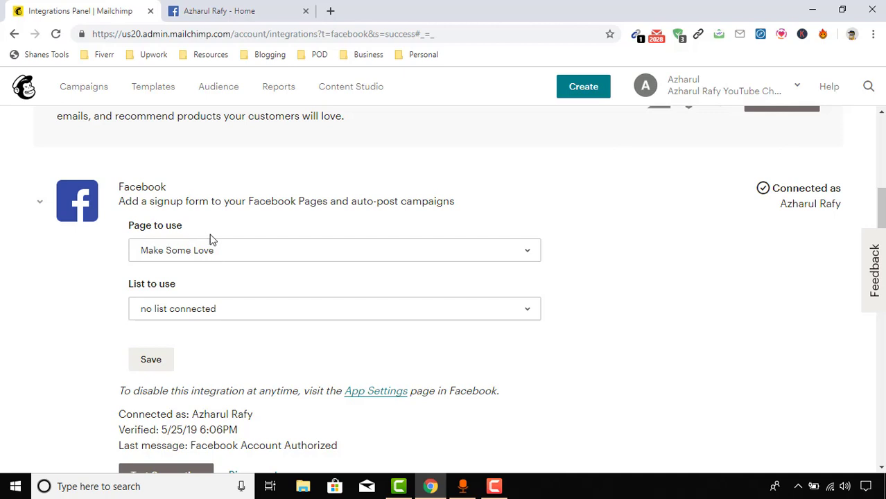
click(219, 258)
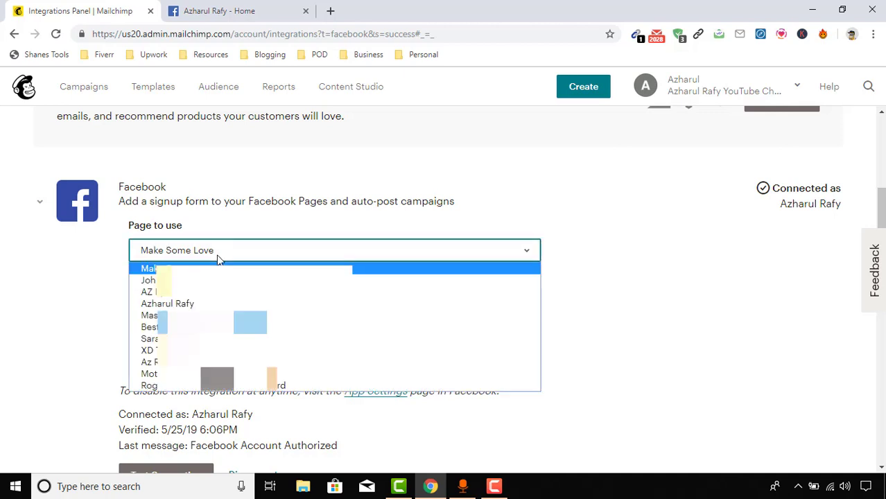
click(196, 305)
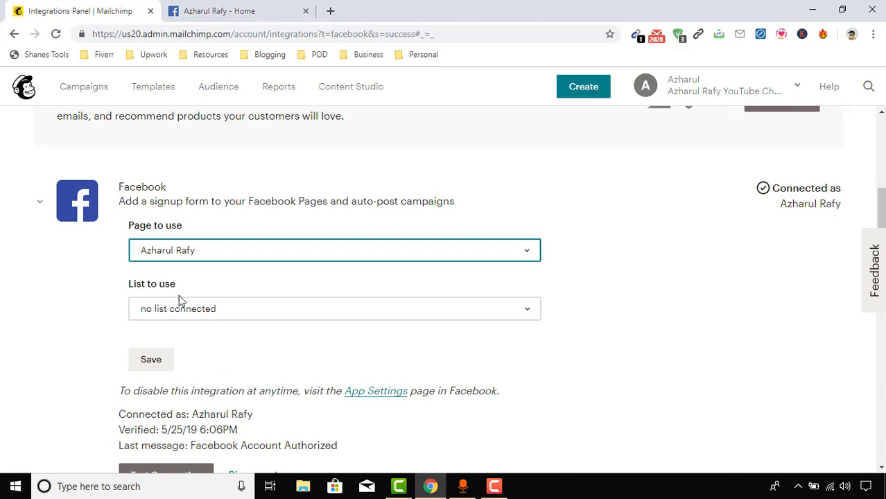
click(455, 319)
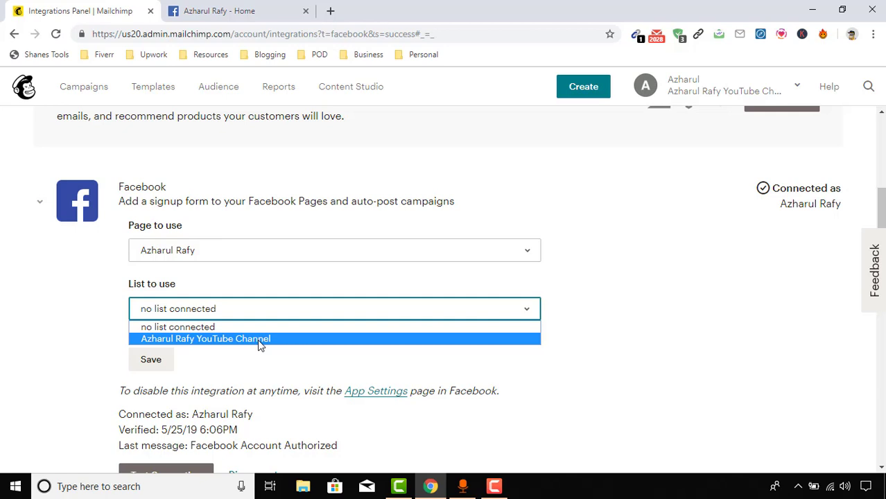
click(257, 339)
Step: Enable the signup form tab for the Page with the form theme My List's Theme (default)
scroll(15, 378, down, 1)
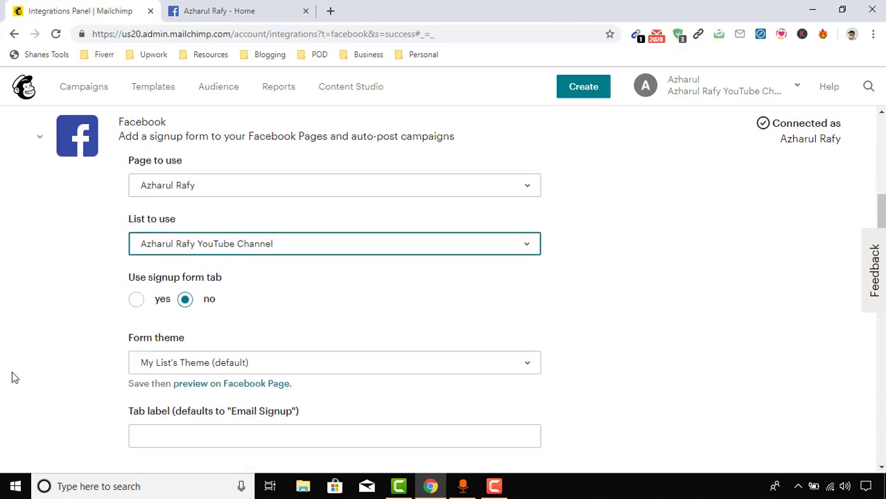
click(150, 299)
scroll(45, 350, down, 1)
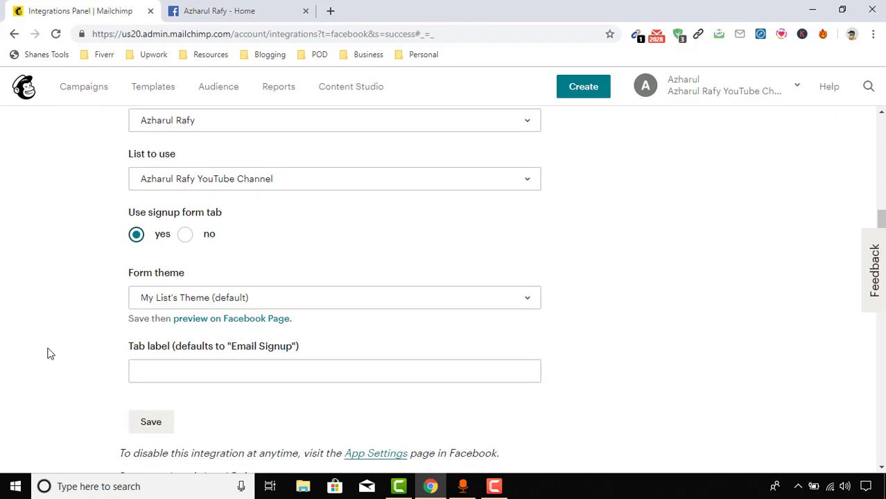
click(199, 304)
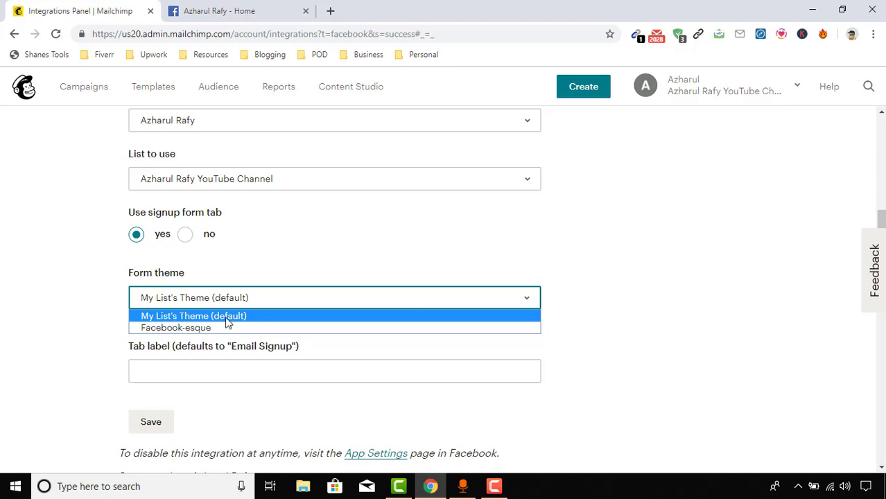
click(226, 319)
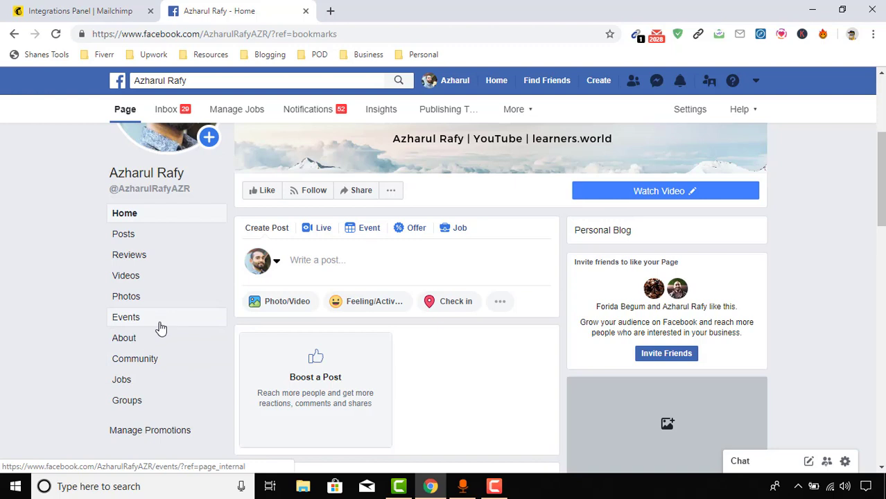
Step: Label the signup tab "Get Email Notifications" and save the Facebook integration settings
click(87, 11)
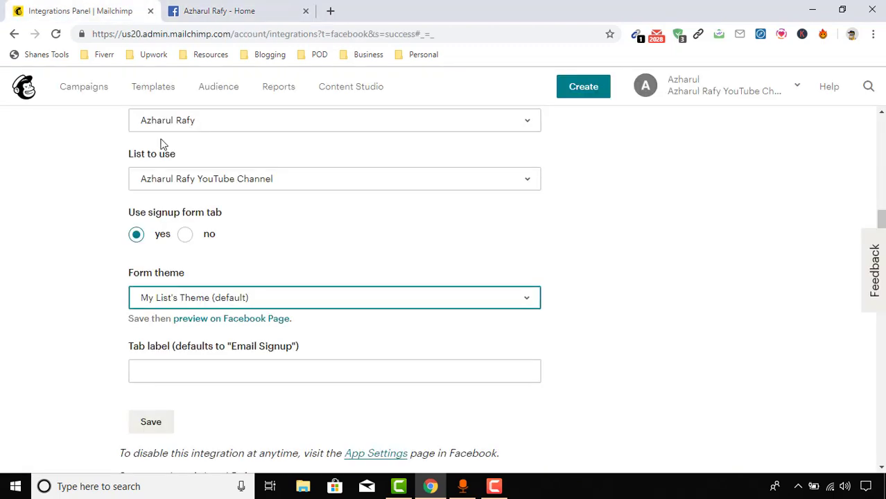
click(244, 371)
text(Ge)
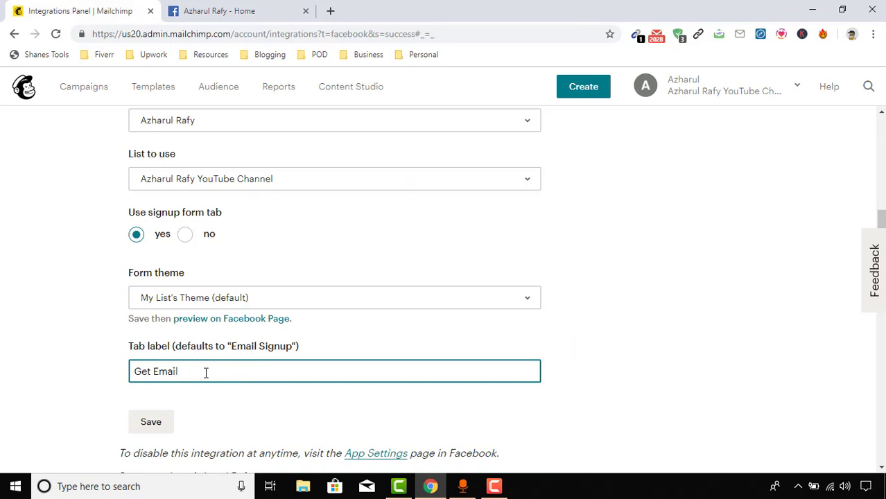
text(t Email Notifications)
click(26, 383)
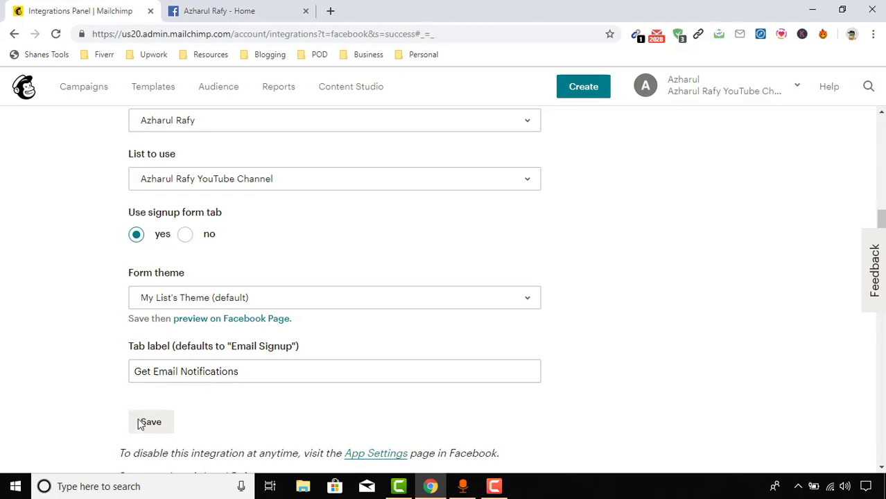
scroll(142, 420, down, 1)
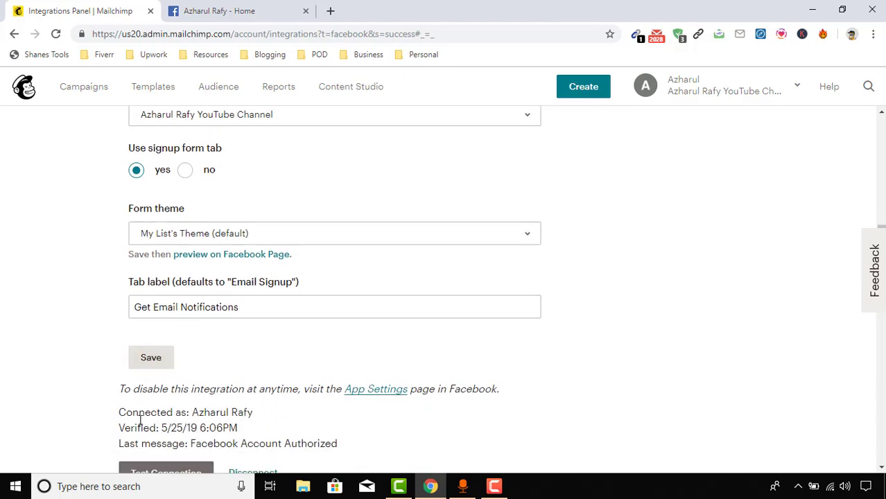
click(151, 367)
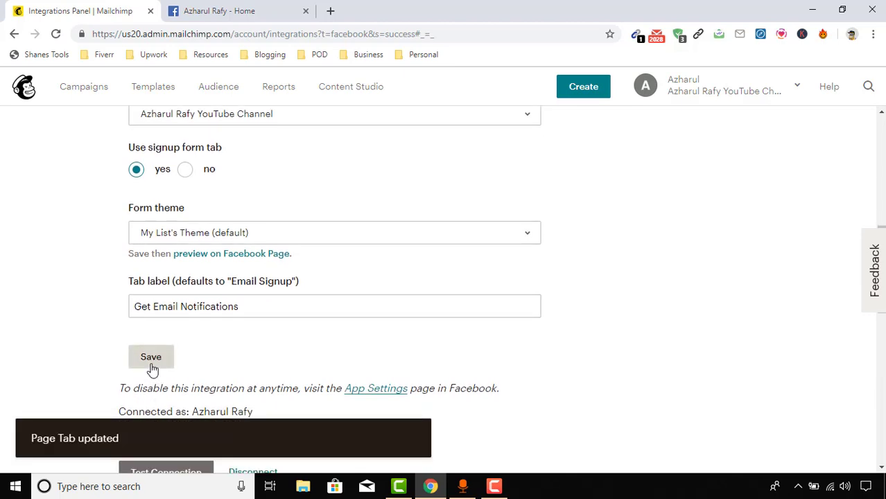
Step: Run the connection test for the Facebook integration
scroll(152, 429, down, 2)
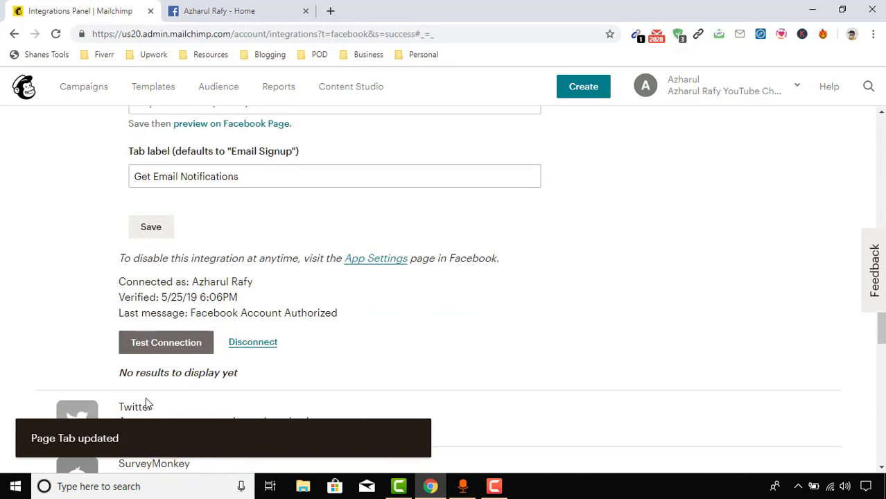
click(170, 349)
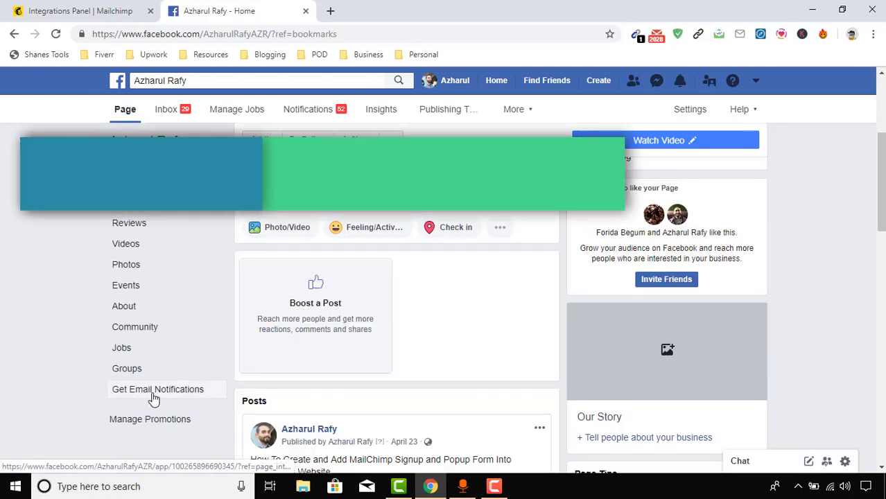
Step: Open the Get Email Notifications tab on the Facebook Page and examine the heading, fields and Subscribe button of its signup form
click(154, 391)
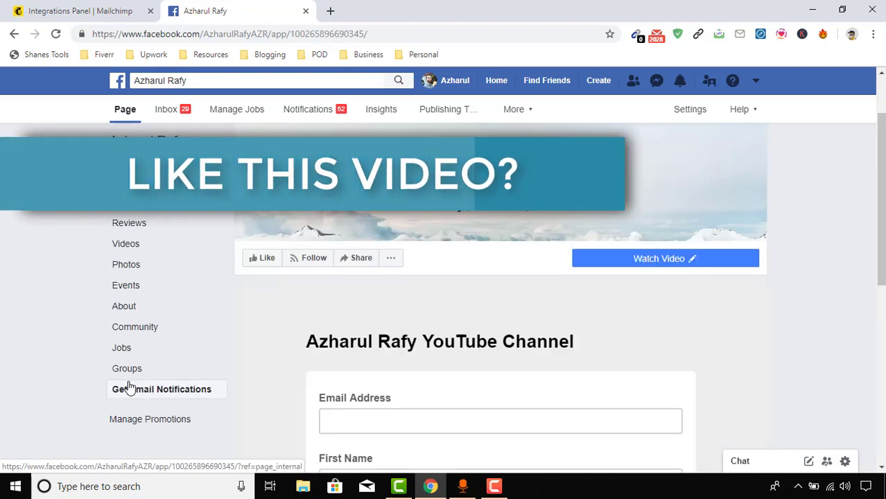
scroll(20, 345, down, 2)
scroll(524, 342, up, 1)
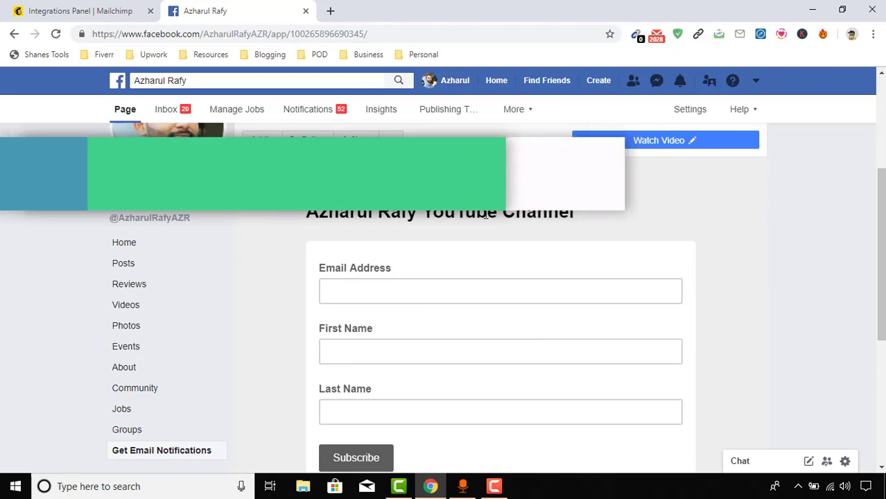
scroll(548, 270, up, 2)
scroll(509, 305, down, 1)
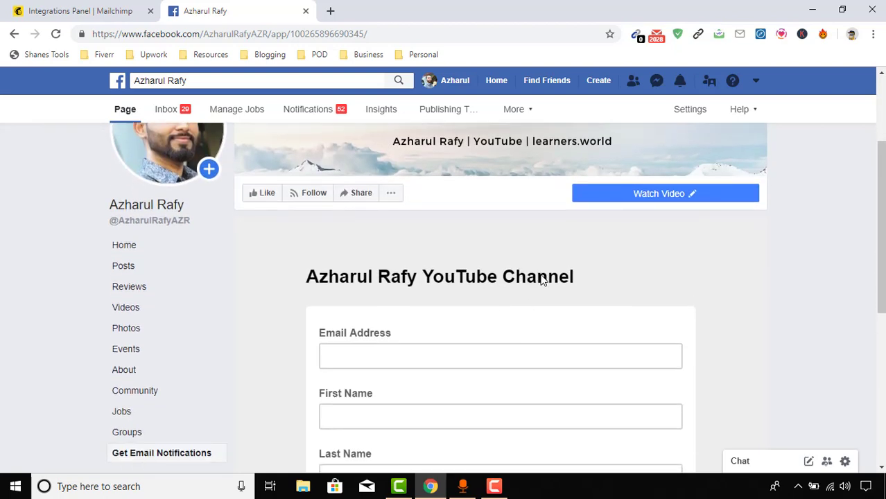
scroll(275, 313, down, 2)
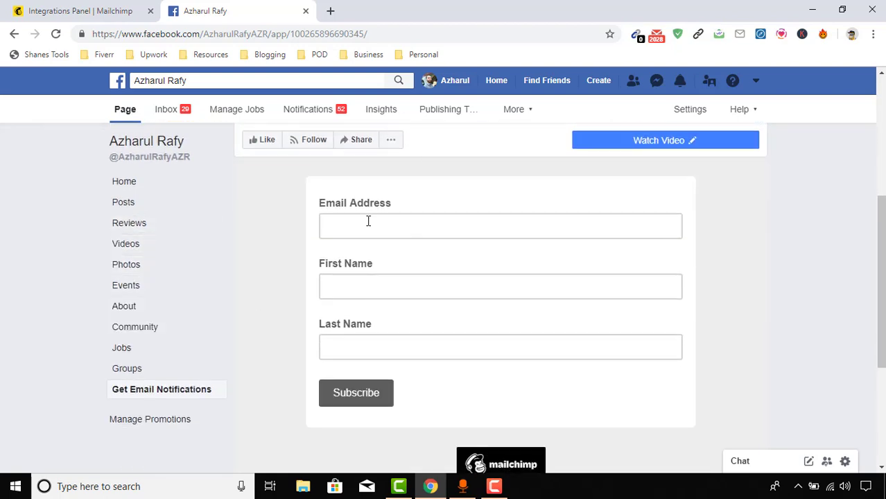
click(368, 221)
scroll(364, 279, up, 1)
scroll(366, 297, up, 1)
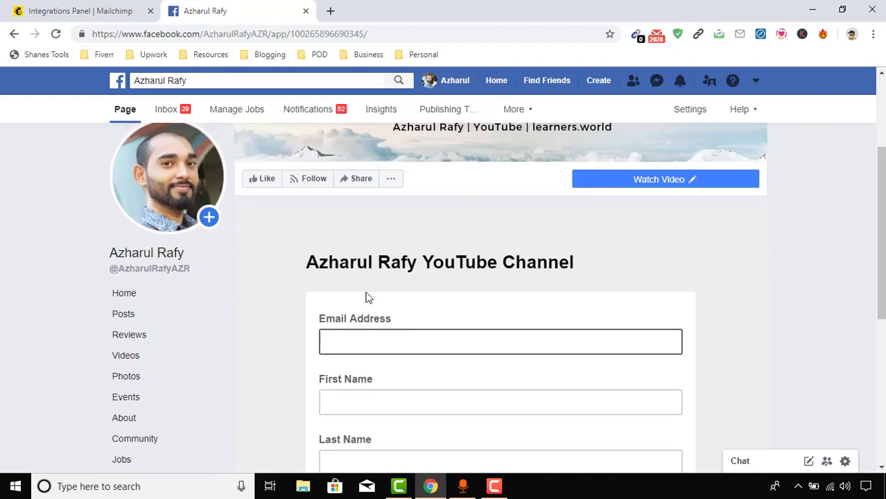
click(353, 285)
scroll(275, 362, down, 1)
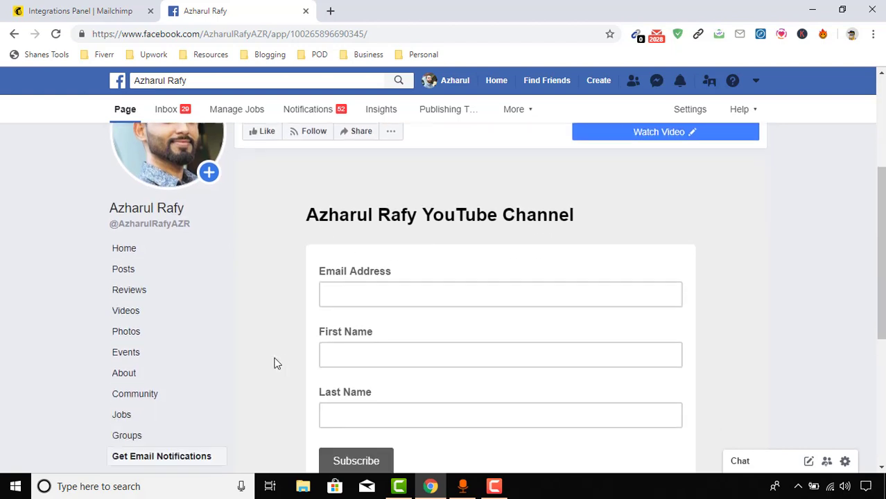
click(353, 288)
click(346, 349)
click(346, 400)
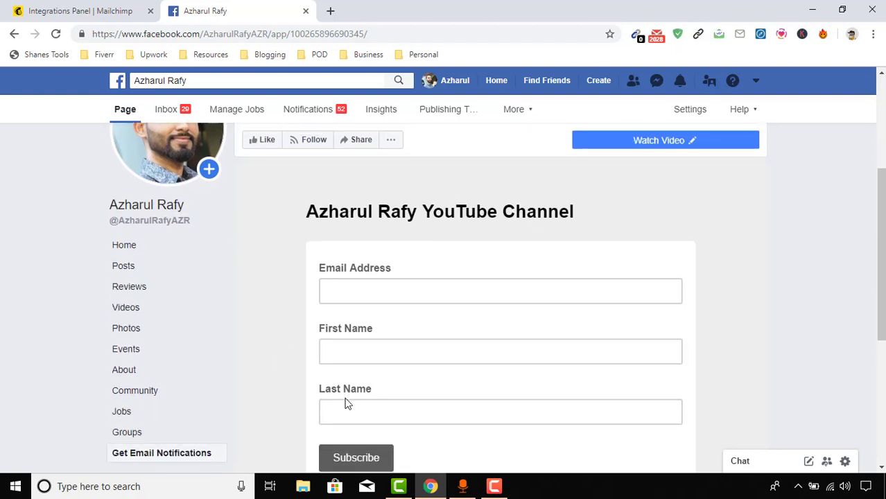
scroll(340, 402, down, 2)
scroll(380, 326, up, 1)
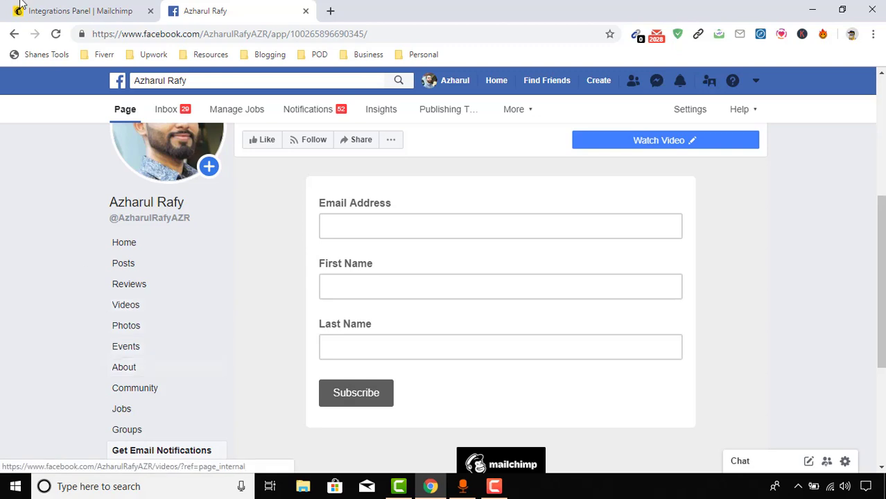
Step: View the audience and its contact list in Mailchimp, and return to the signup form on the Facebook Page
key(ctrl+shift+Tab)
click(218, 87)
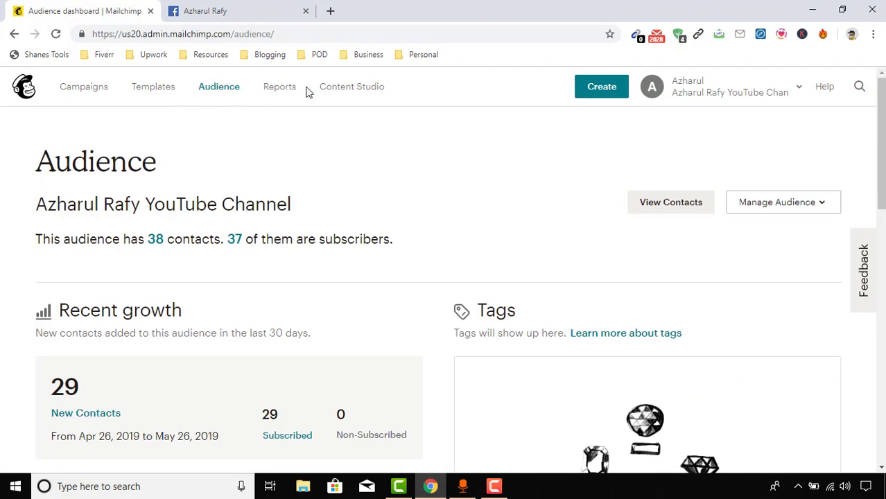
key(ctrl+Tab)
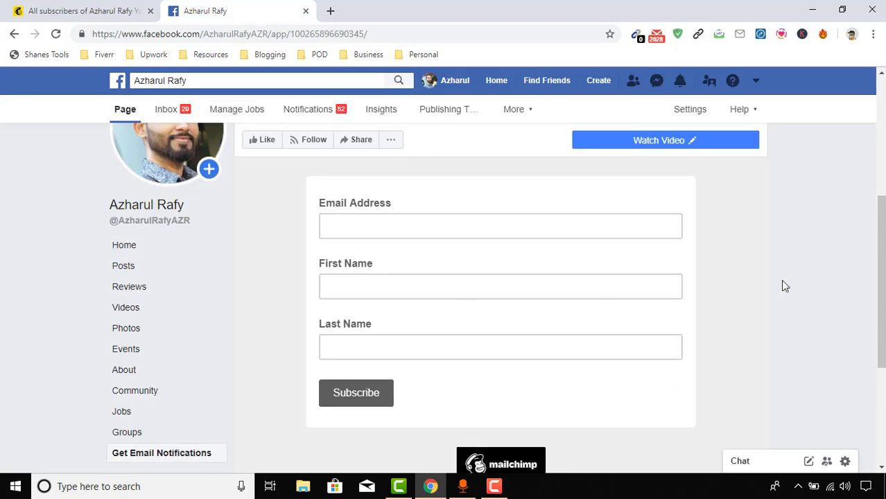
scroll(783, 277, up, 1)
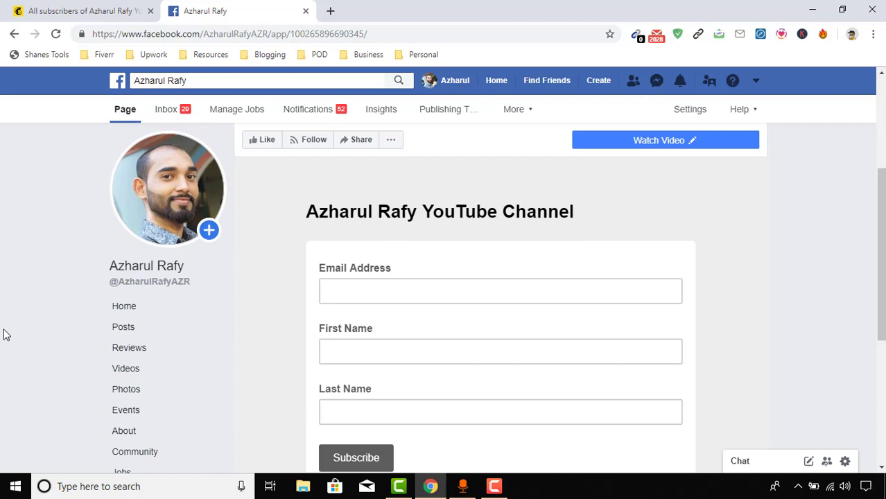
scroll(731, 315, down, 1)
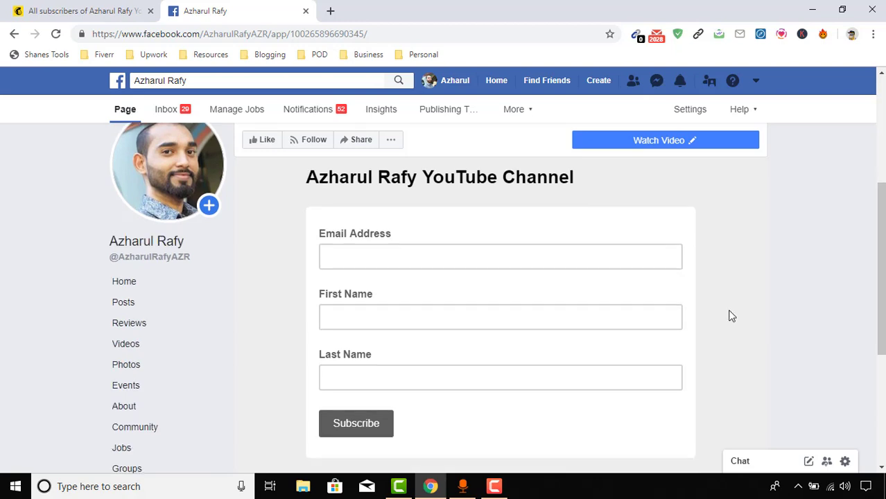